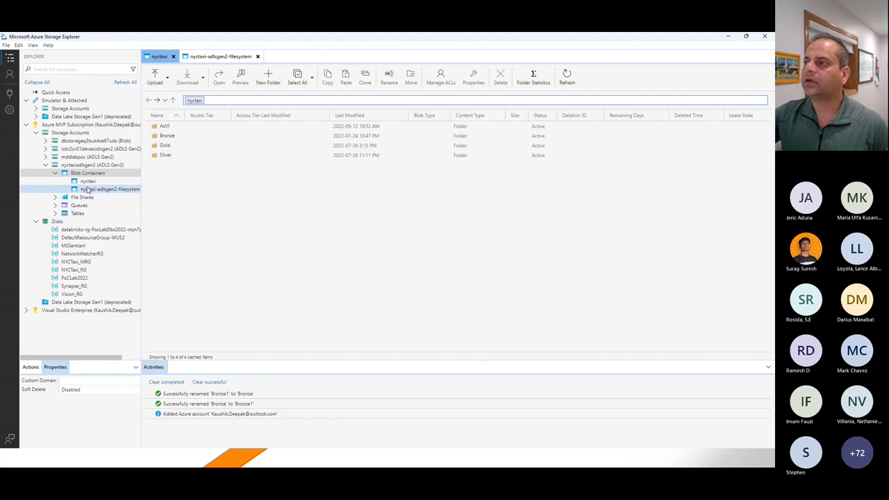
Open the delta folder inside the Bronze folder of the nyctaxi container.
key("Tab")
key("Down")
key("Down")
key("Down")
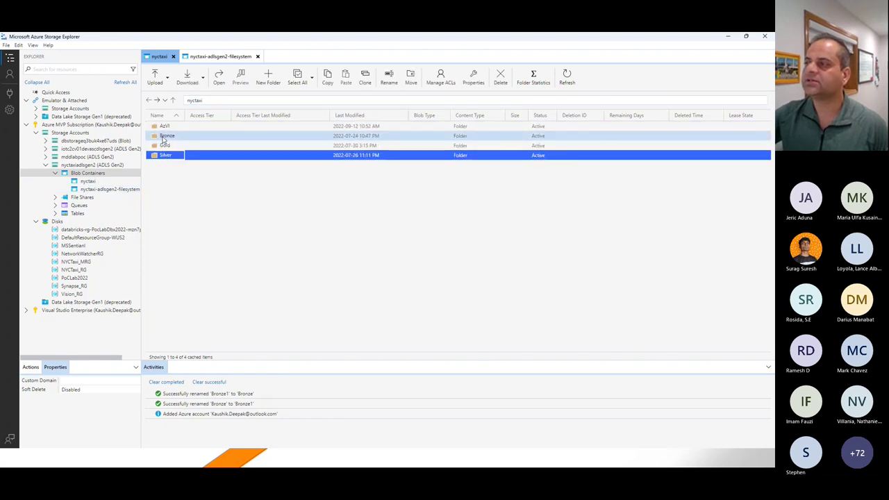
left_click(166, 135)
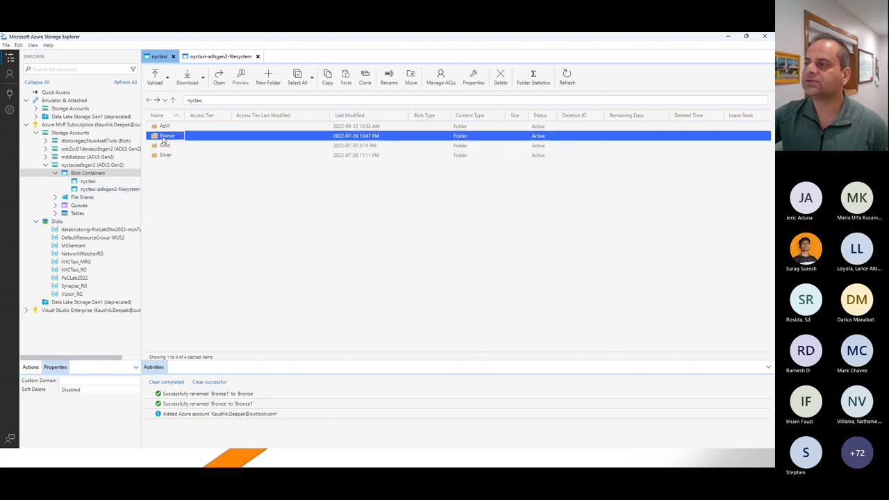
left_click(90, 166)
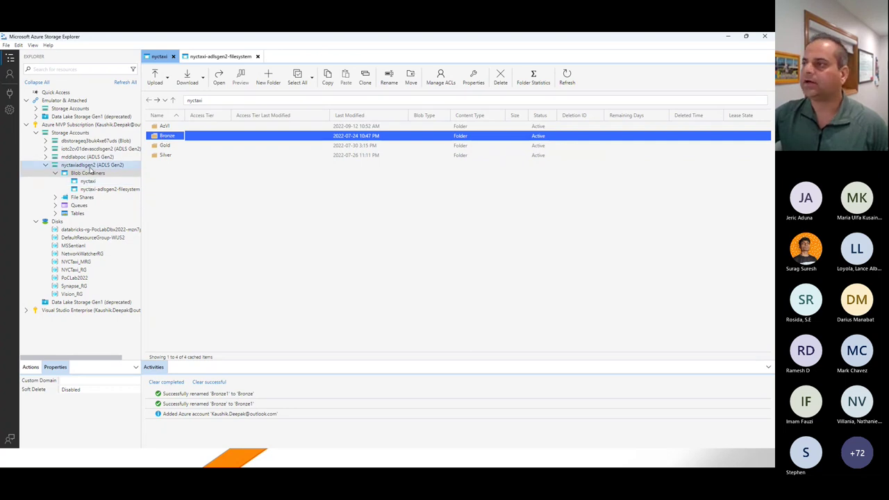
left_click(99, 173)
double_click(166, 136)
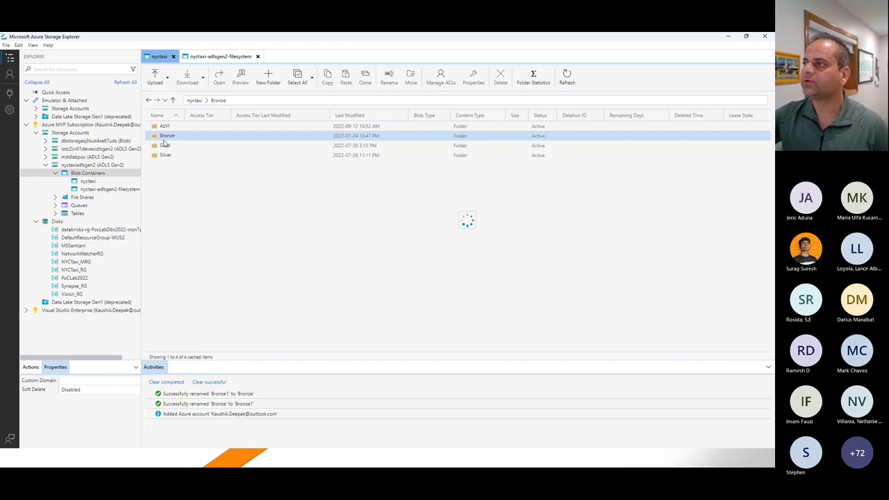
double_click(169, 136)
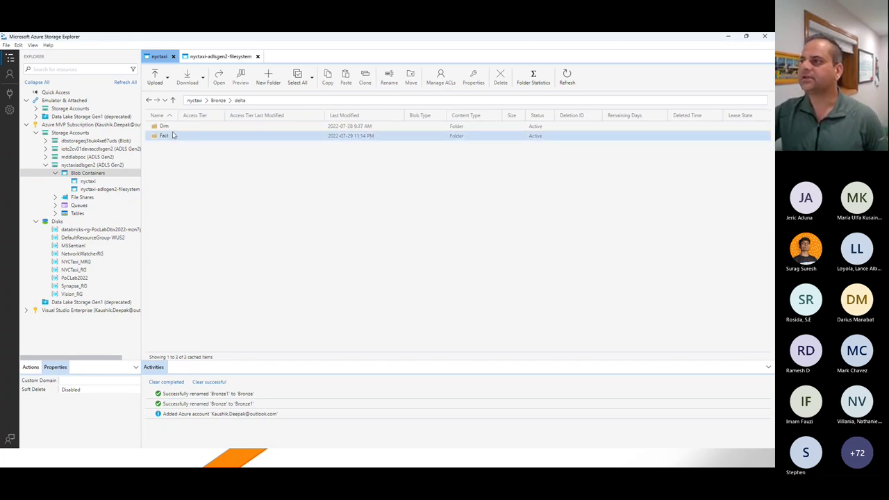
Browse the nyctaxi container to Gold > Fact > Trip and check the nyctaxi-adlsgen2-filesystem container.
left_click(217, 100)
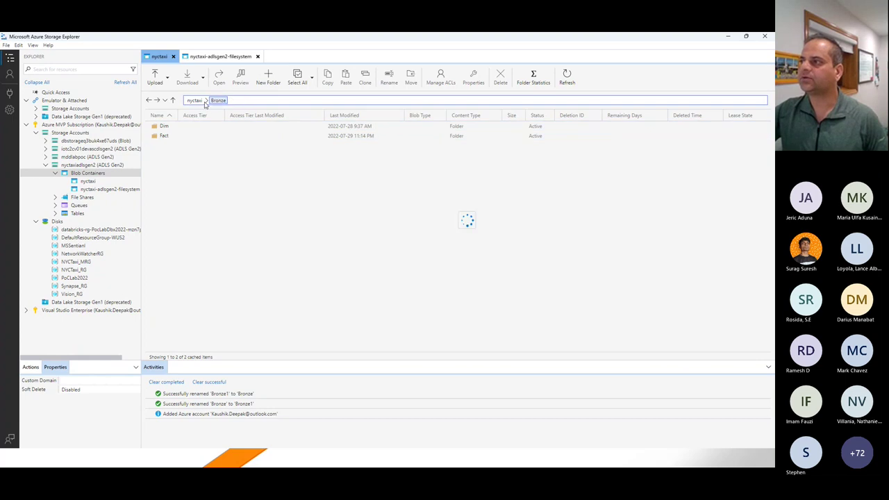
left_click(194, 101)
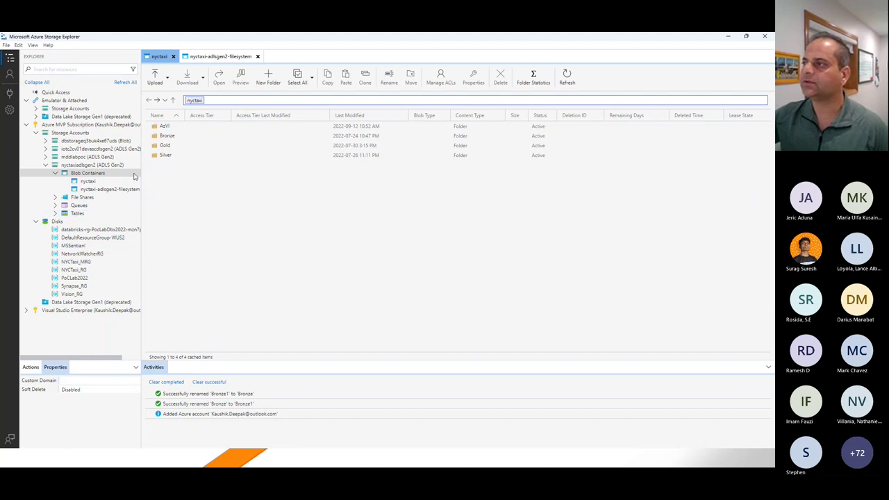
double_click(163, 145)
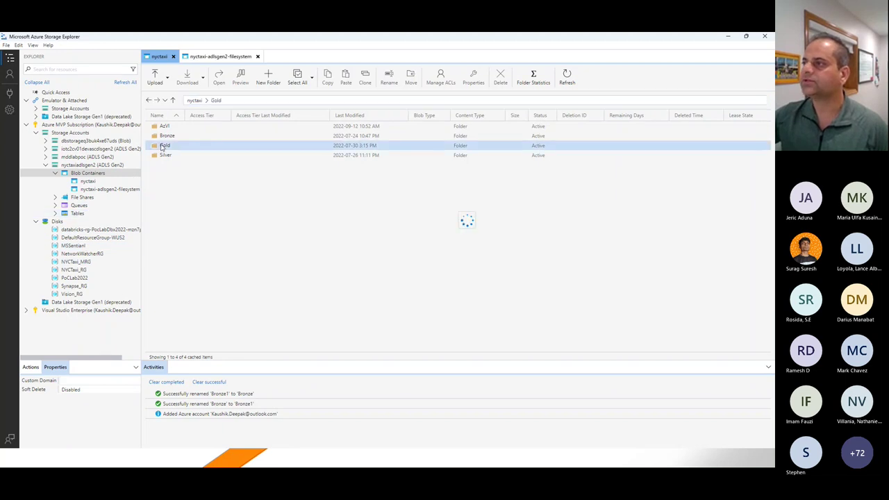
left_click(161, 127)
double_click(162, 126)
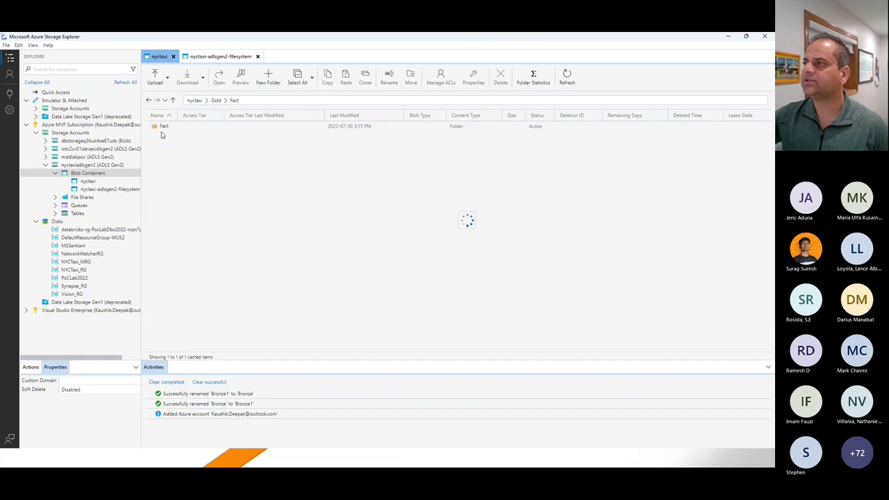
double_click(165, 126)
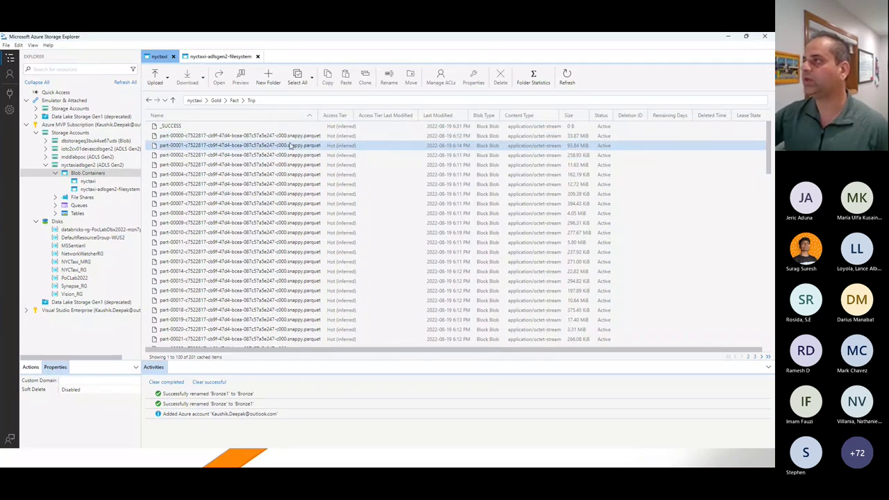
left_click(183, 60)
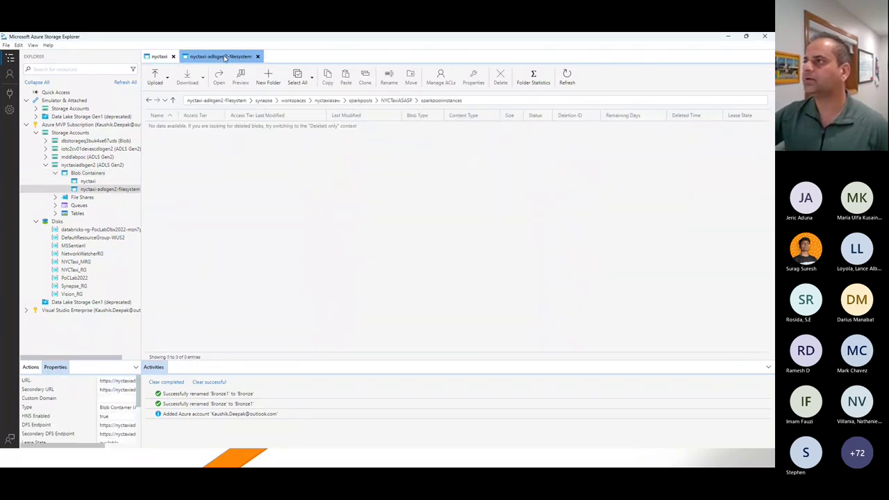
left_click(158, 56)
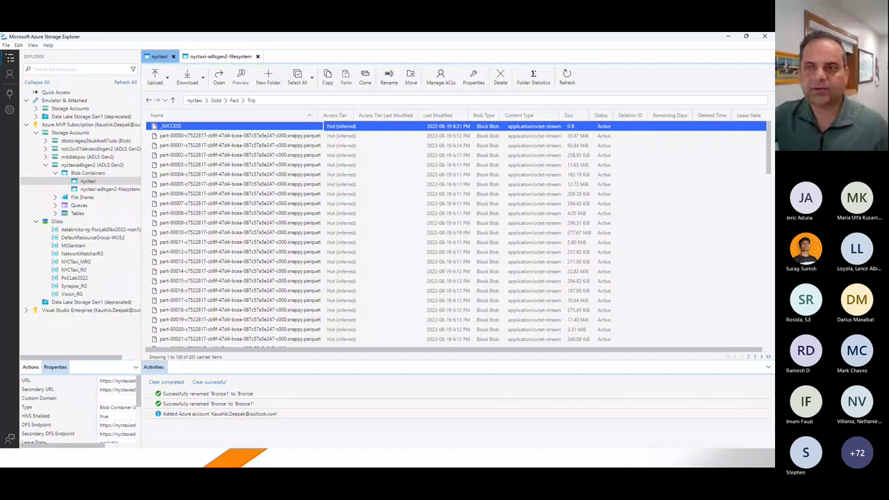
Switch to the browser and view the nyctaxiasaw Synapse workspace overview with its analytics pools in the Azure portal.
key("alt+Tab")
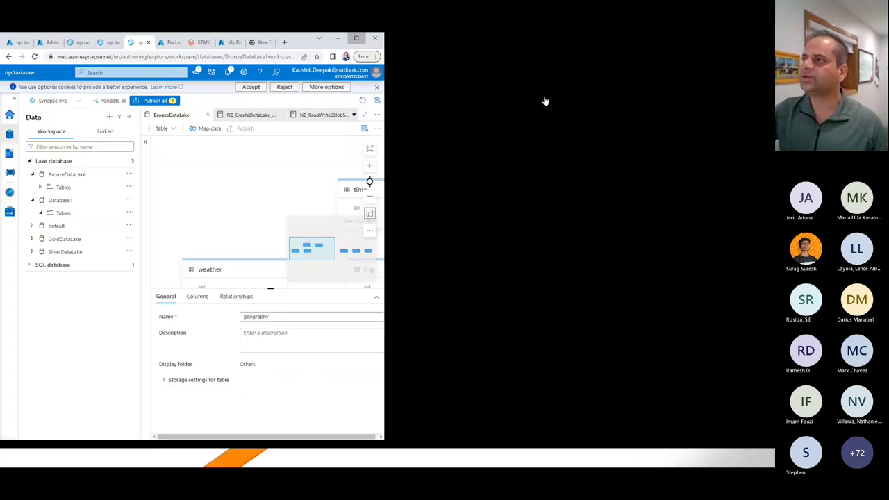
left_click(543, 95)
left_click(31, 40)
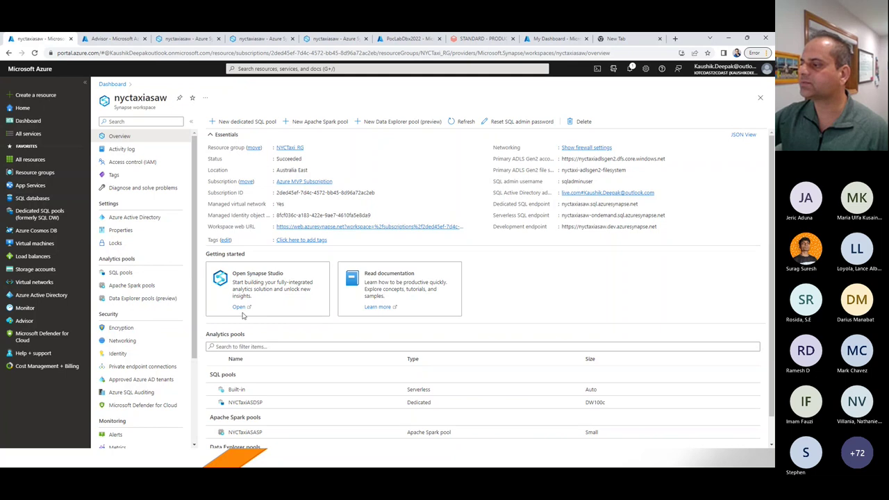
scroll(245, 319, "down", 1)
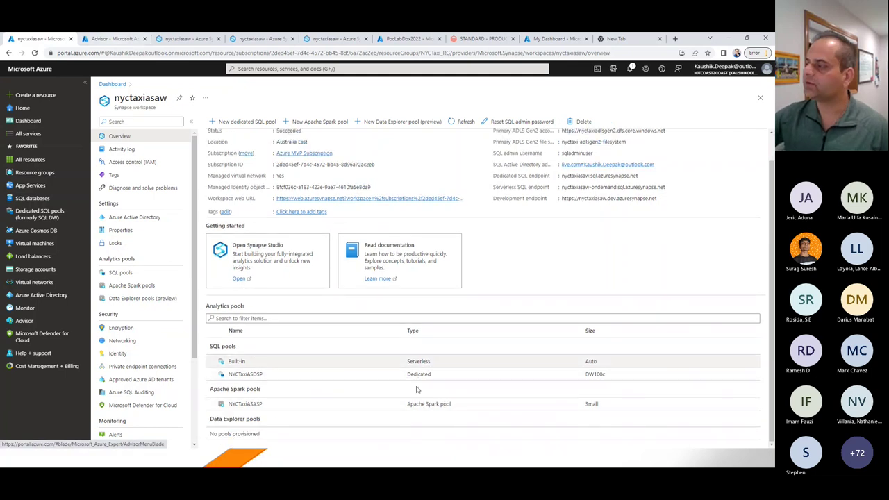
Open the nyctaxiasaw workspace's data resources in Synapse Studio and expand the SQL database and Lake database groups.
left_click(118, 40)
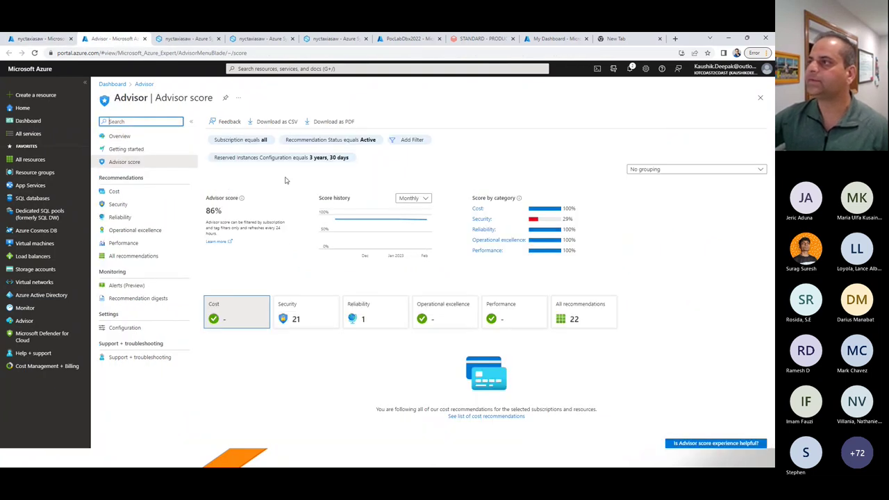
left_click(170, 38)
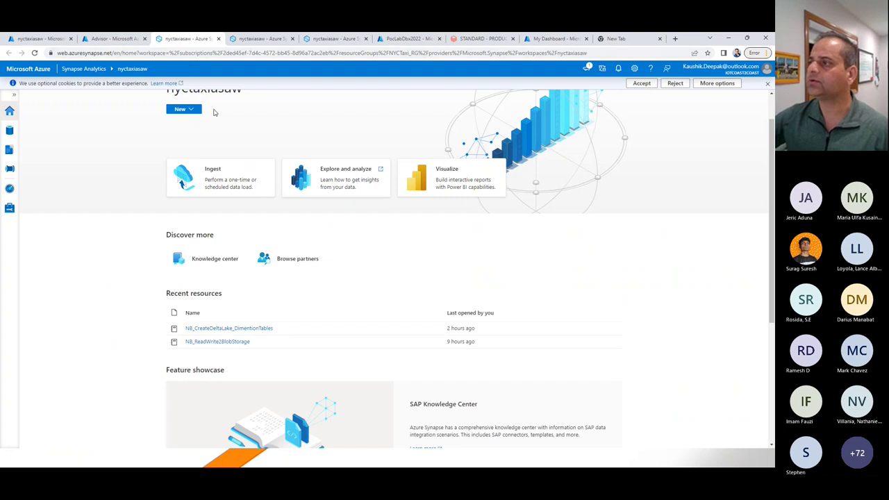
left_click(9, 131)
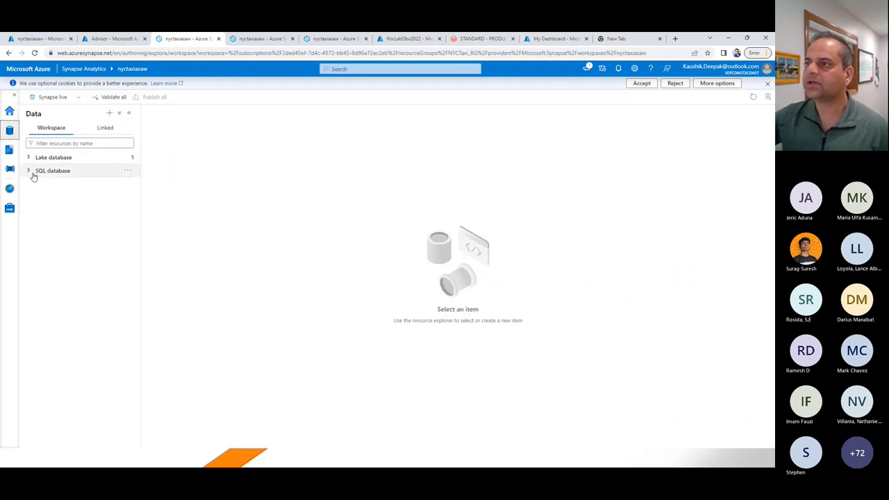
left_click(30, 171)
left_click(30, 158)
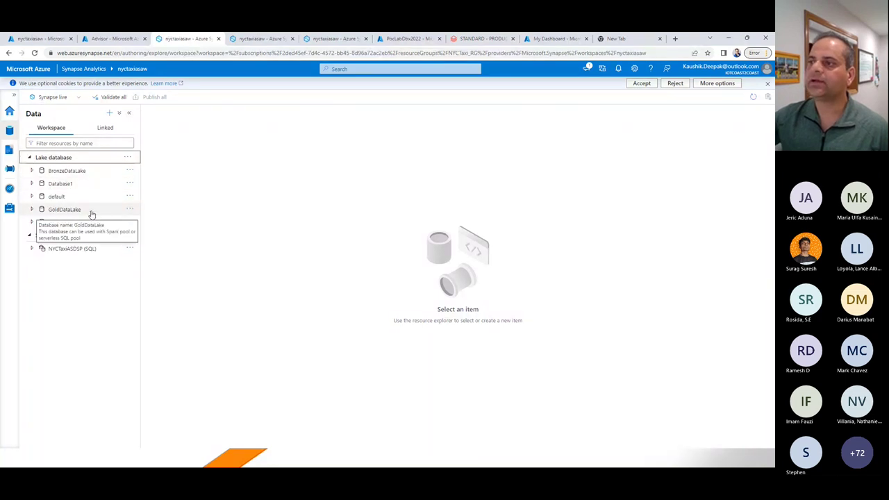
List the tables of the BronzeDataLake database and expand the hackneylicense and geography tables.
left_click(31, 171)
left_click(41, 183)
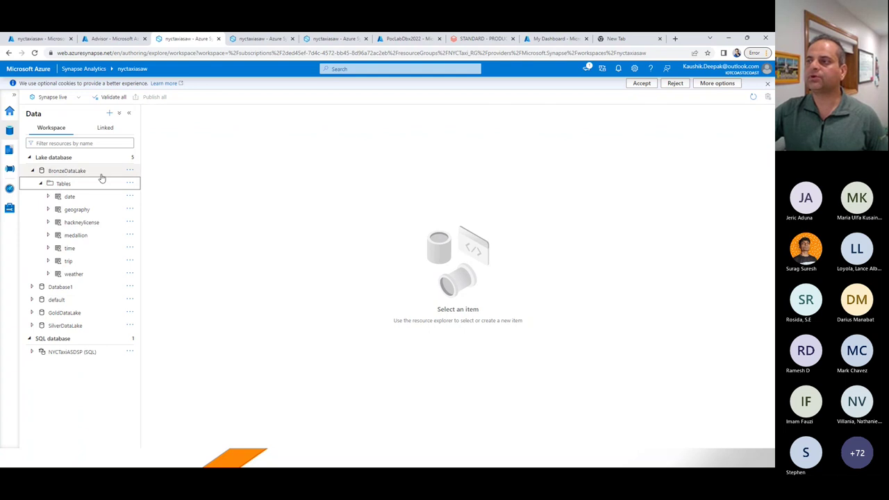
left_click(71, 222)
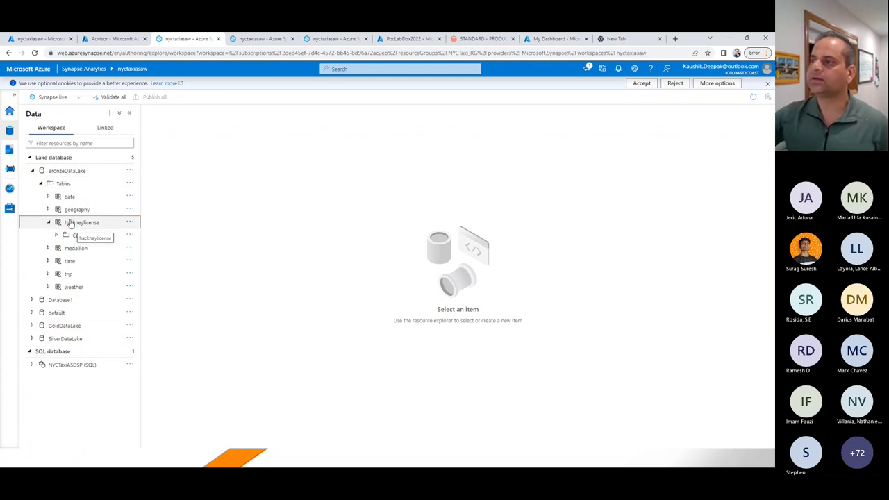
left_click(72, 210)
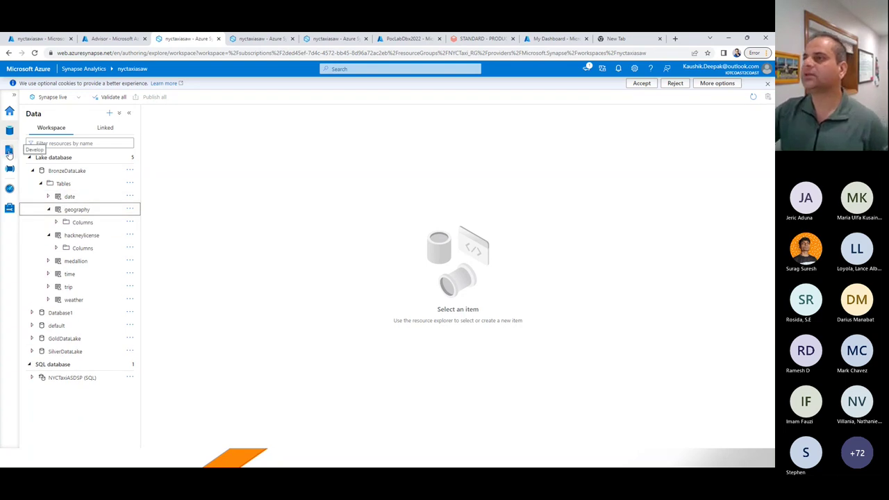
View the Develop resources, and examine the BronzeDataLake cell in the NB_CreateDeltaLake_DimentionTables notebook.
left_click(10, 151)
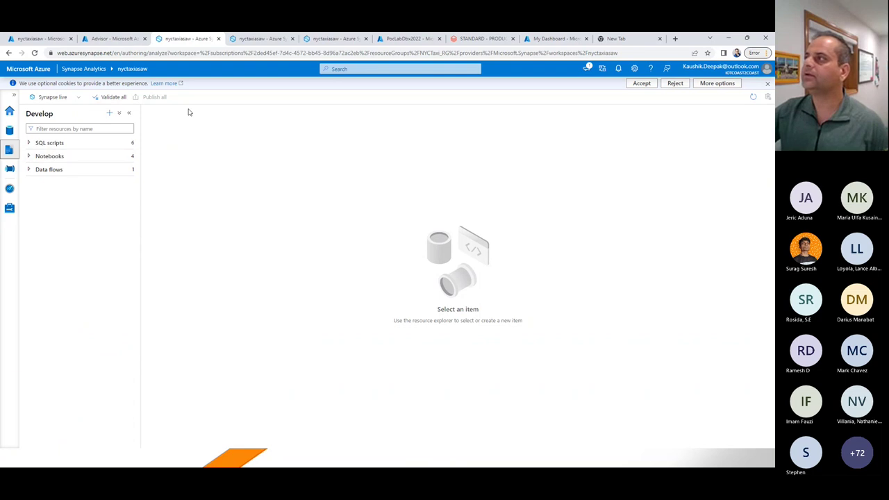
left_click(252, 39)
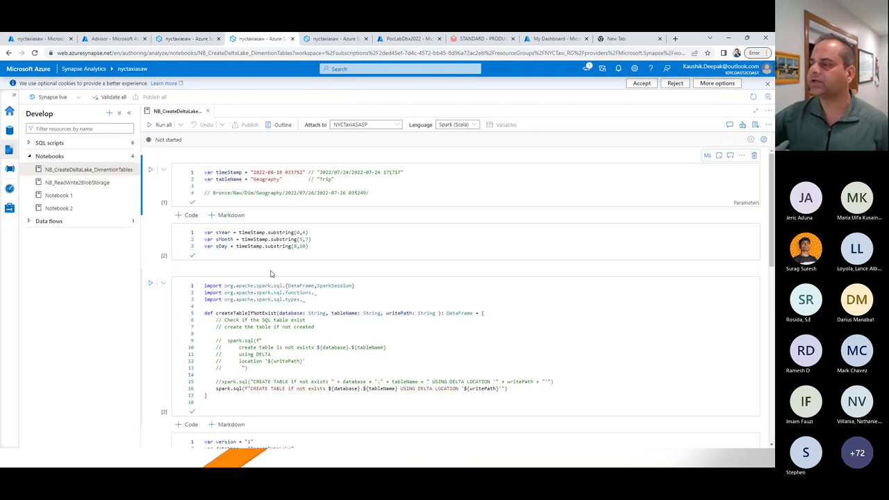
scroll(276, 276, "down", 1)
scroll(276, 276, "down", 1)
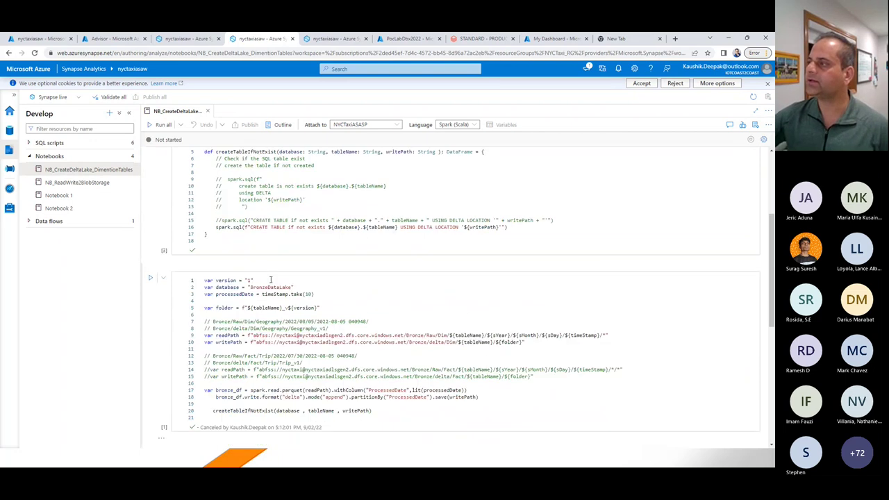
left_click(271, 280)
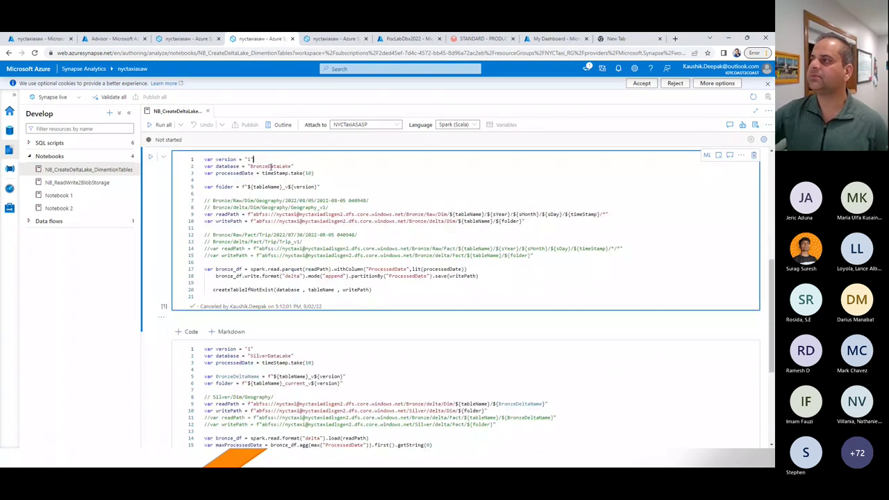
double_click(272, 166)
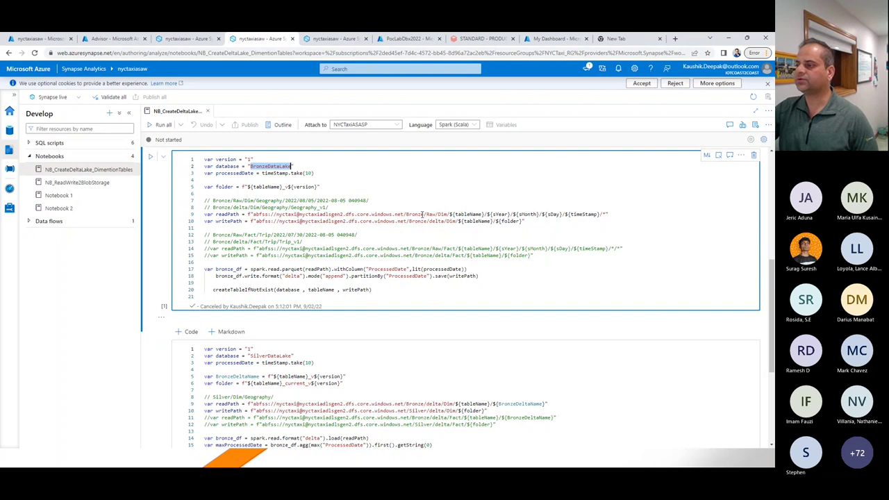
Examine the notebook cell that builds the SilverDataLake table from the Bronze delta data.
scroll(318, 269, "down", 1)
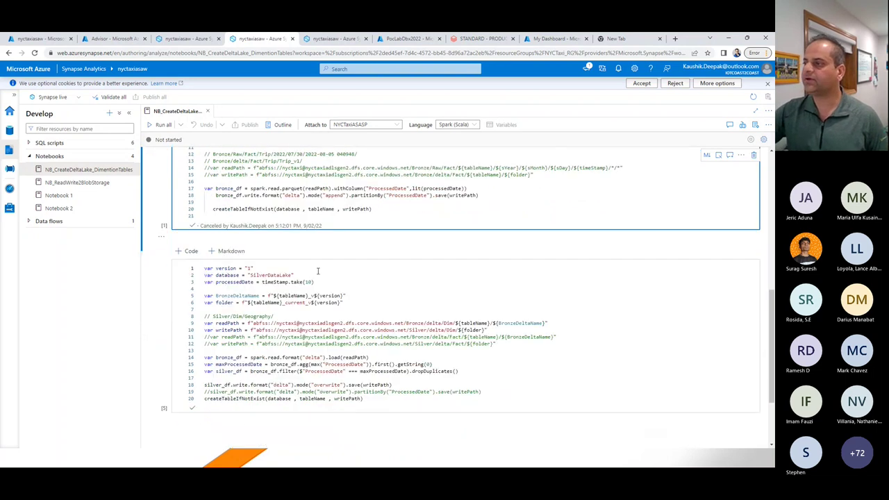
double_click(277, 274)
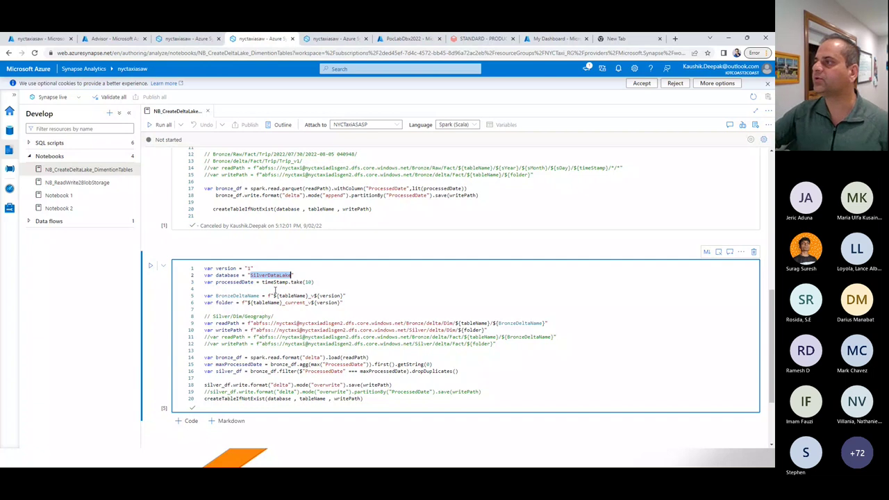
scroll(275, 291, "down", 2)
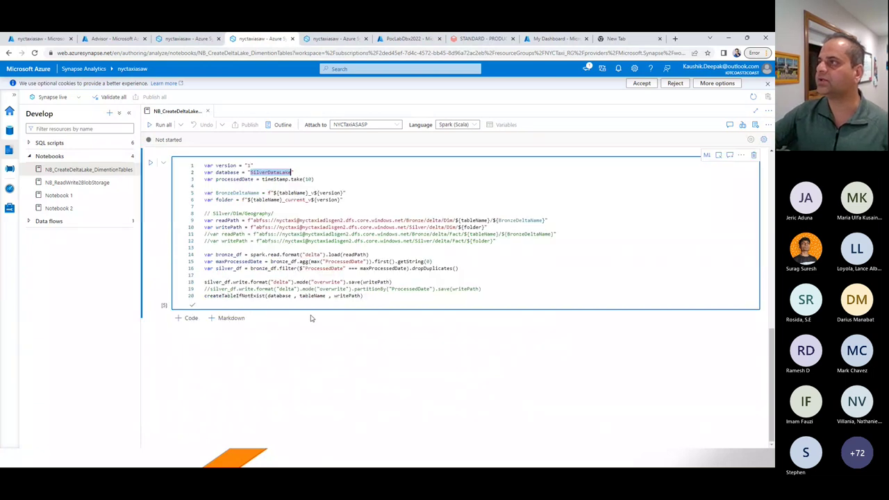
Look over the BronzeDataLake database diagram around the time and geography tables.
left_click(332, 38)
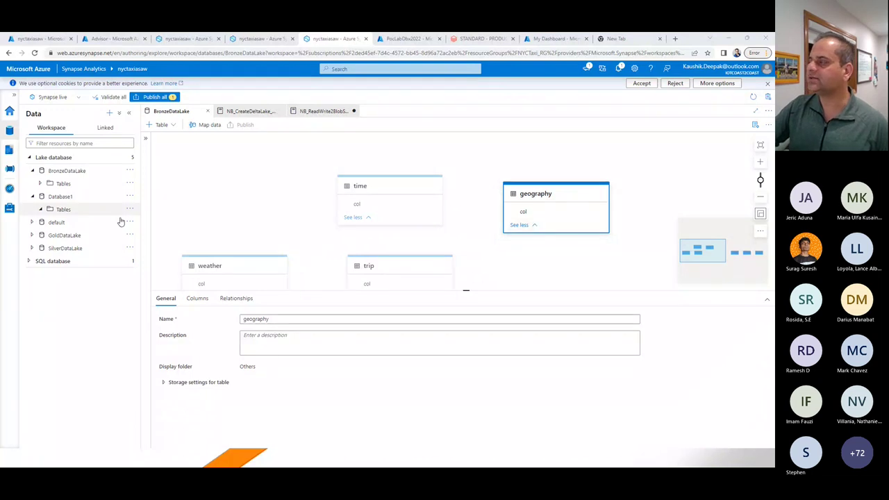
scroll(417, 239, "up", 2)
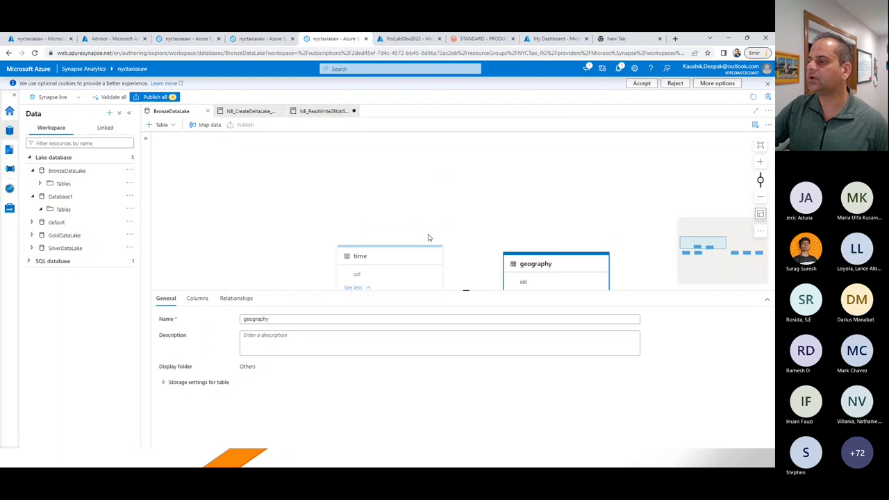
scroll(428, 237, "down", 1)
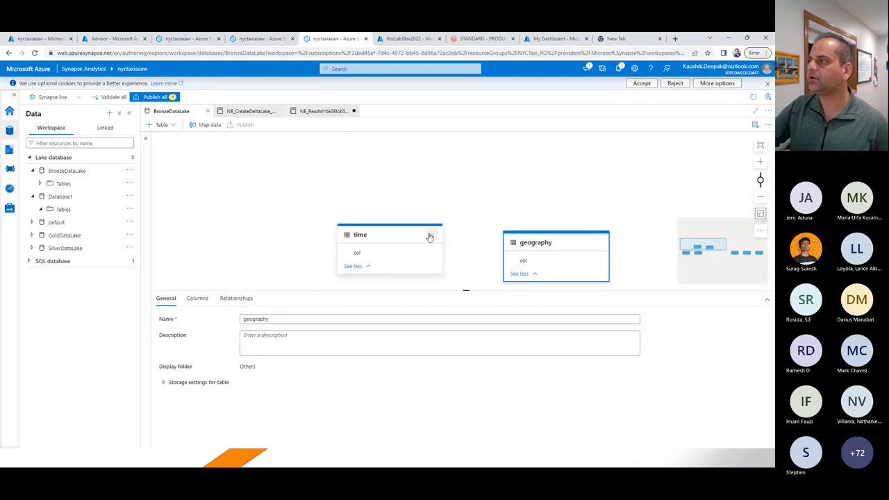
Open the NB_ReadWrite2BlobStorage notebook and view its pandas read-file cell with the Geography output.
left_click(250, 111)
left_click(322, 112)
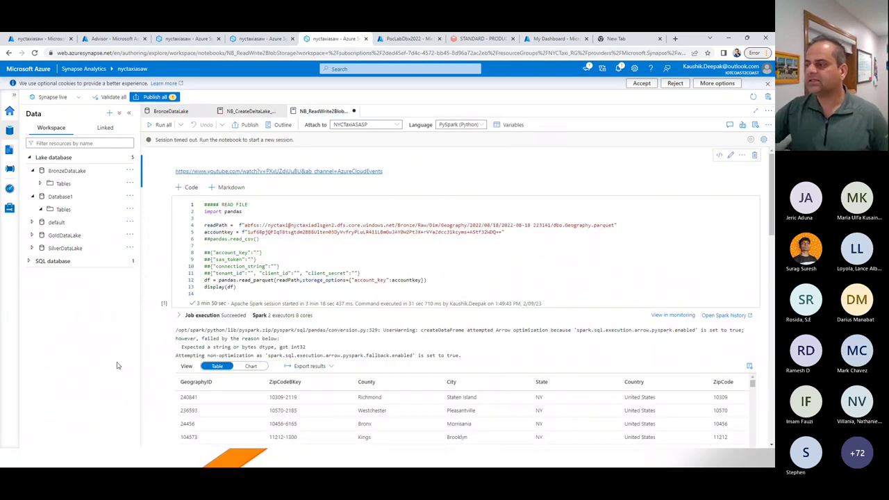
scroll(291, 409, "down", 2)
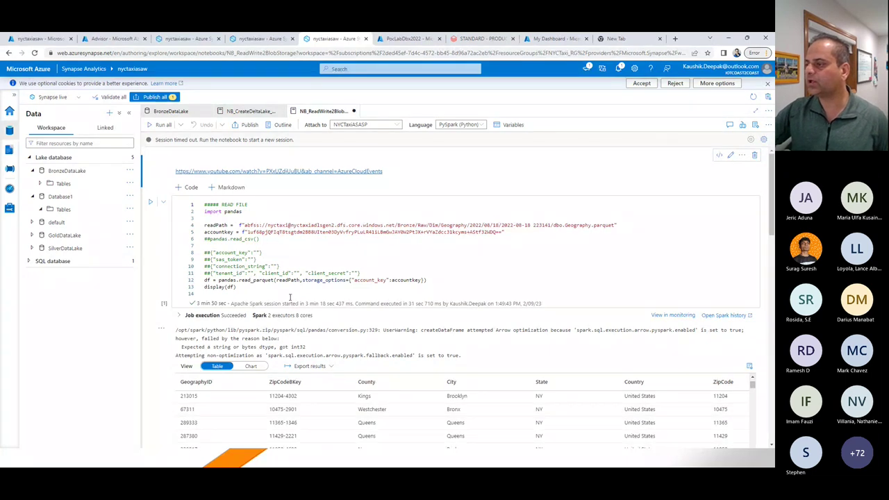
Look through the Geography rows in the pandas read-file cell's table output.
scroll(284, 295, "down", 3)
scroll(339, 341, "down", 3)
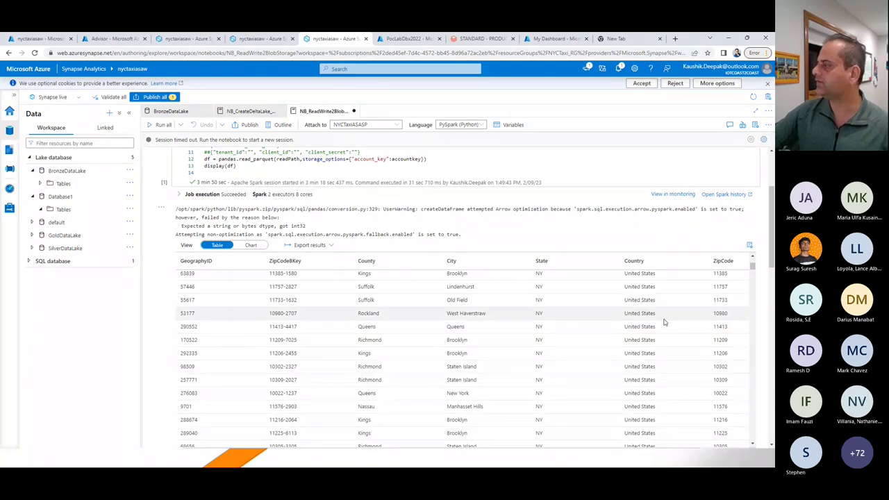
scroll(682, 331, "down", 2)
scroll(682, 331, "down", 3)
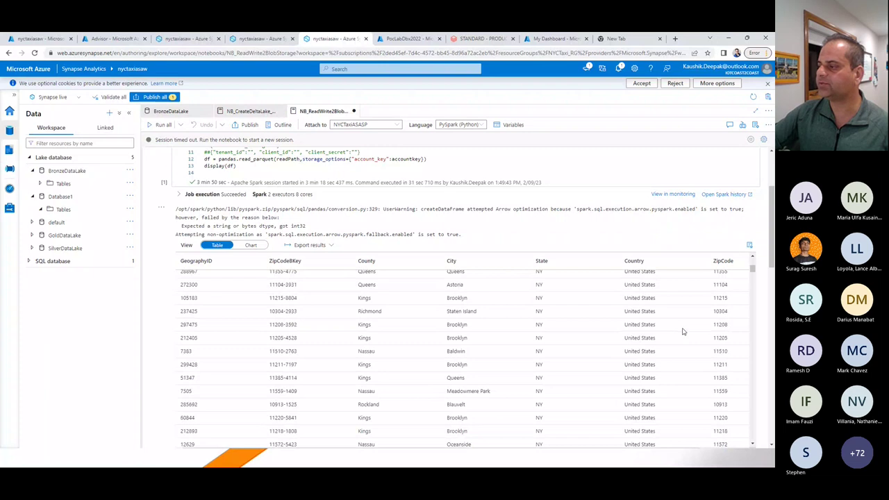
scroll(250, 264, "down", 4)
View the Geography output as a chart, return it to the table view, and list its export formats.
left_click(251, 245)
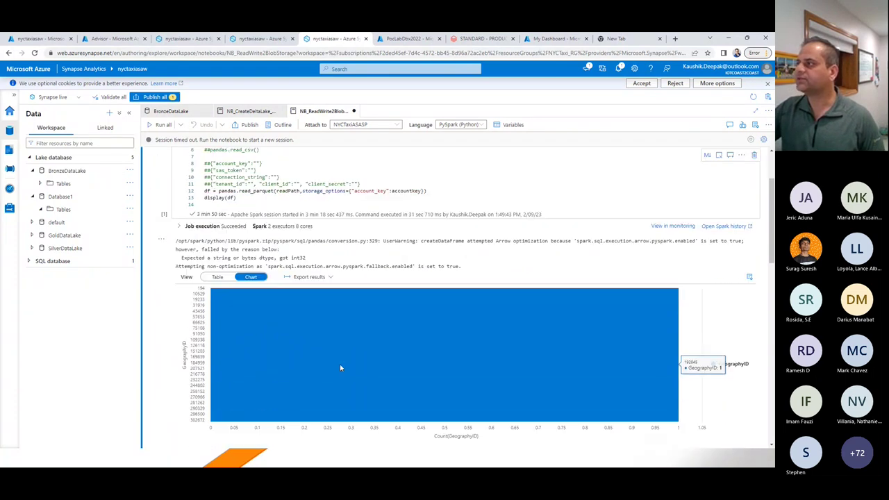
left_click(218, 278)
left_click(309, 277)
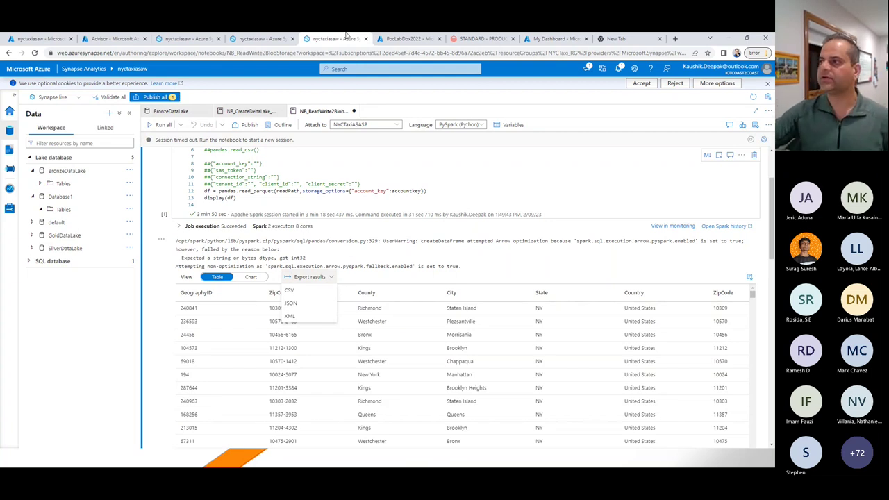
Start publishing the pending changes to the NB_ReadWrite2BlobStorage notebook, and switch back to the presentation slide show.
left_click(147, 98)
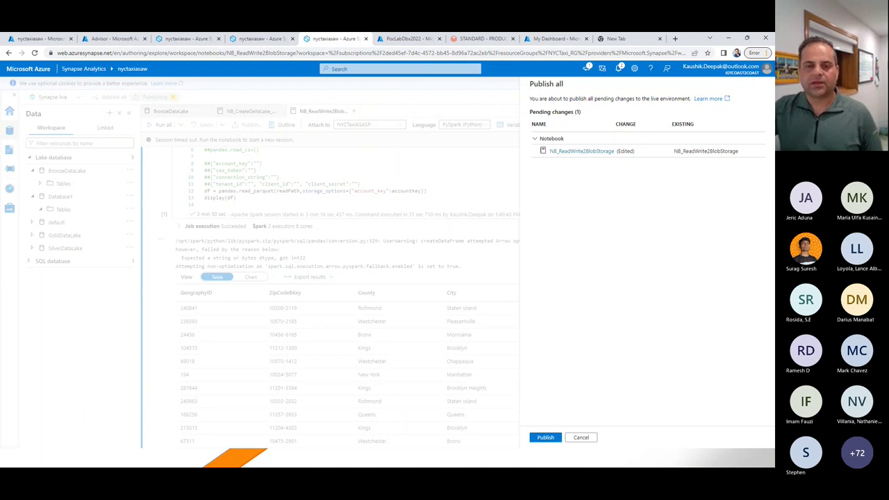
key("alt+Tab")
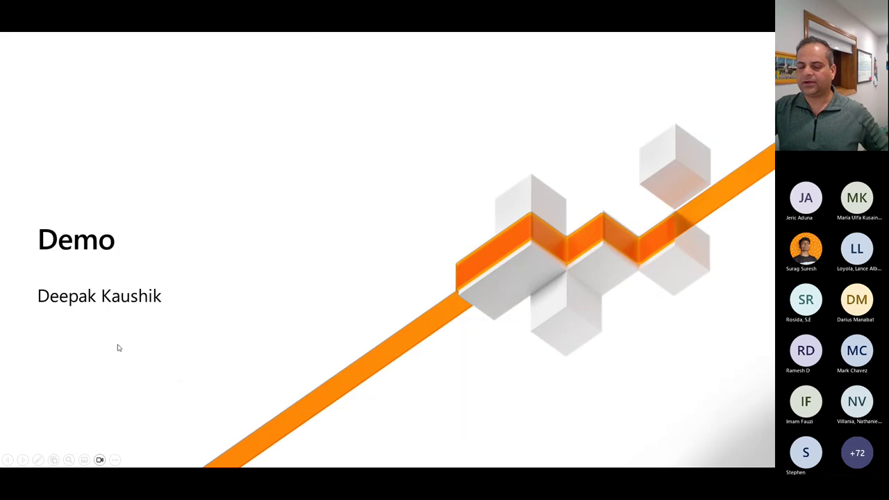
key("Right")
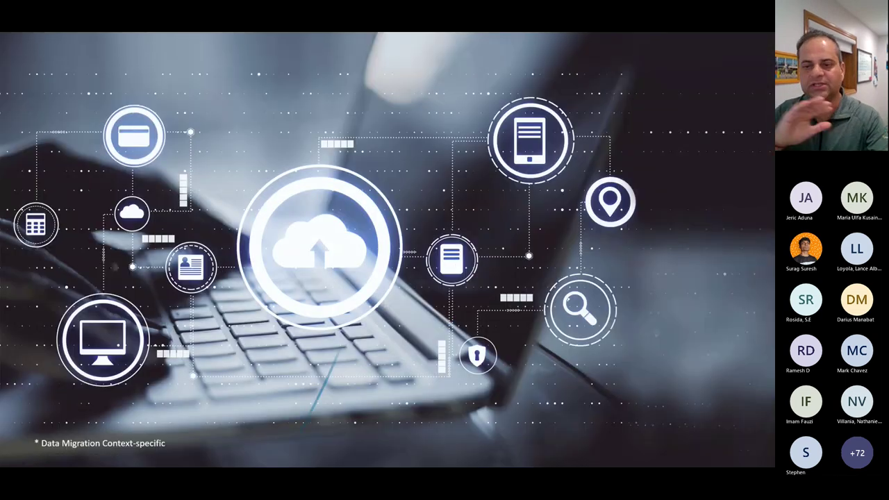
key("Right")
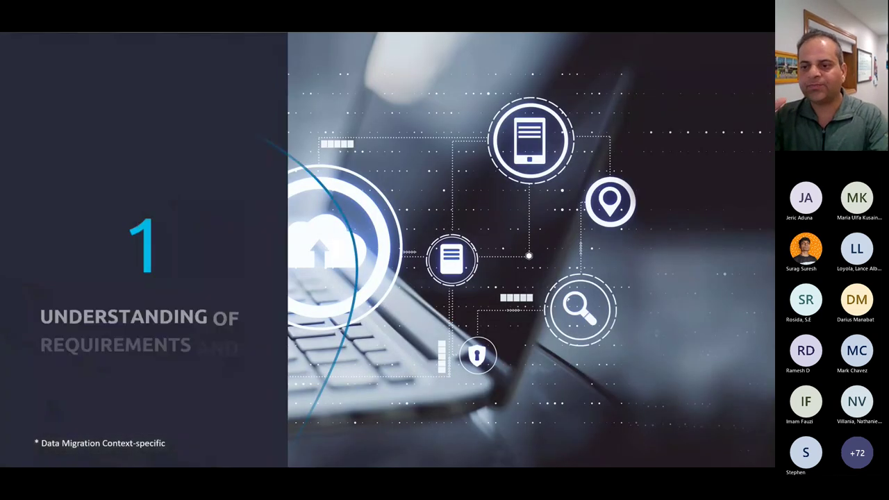